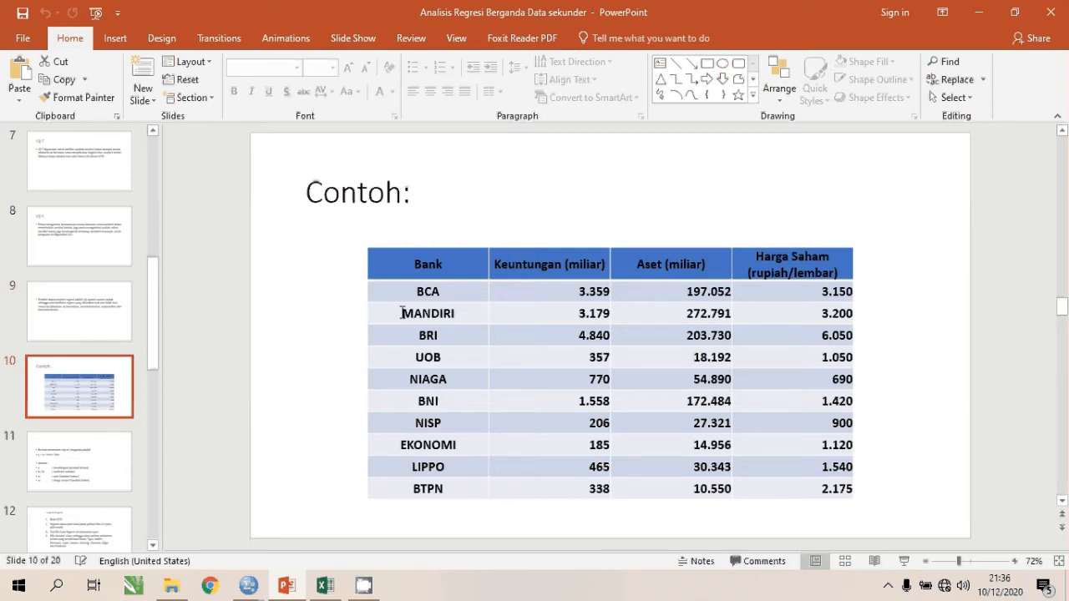
# - Display slide 11 with the multiple regression equation, and switch to the empty SPSS dataset
pyautogui.click(96, 478)
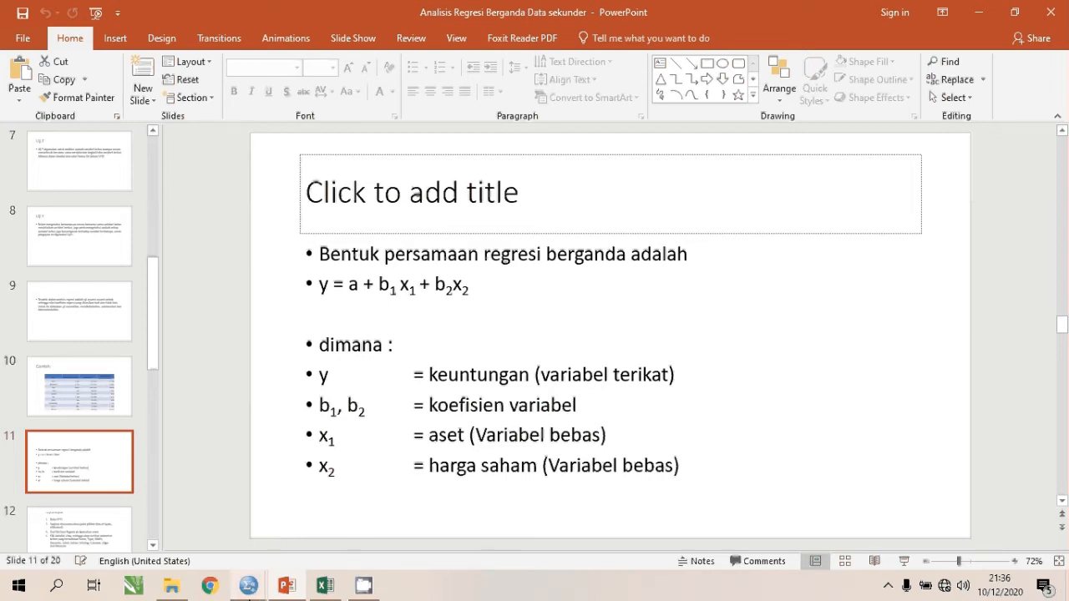
pyautogui.moveTo(247, 589)
pyautogui.click(306, 538)
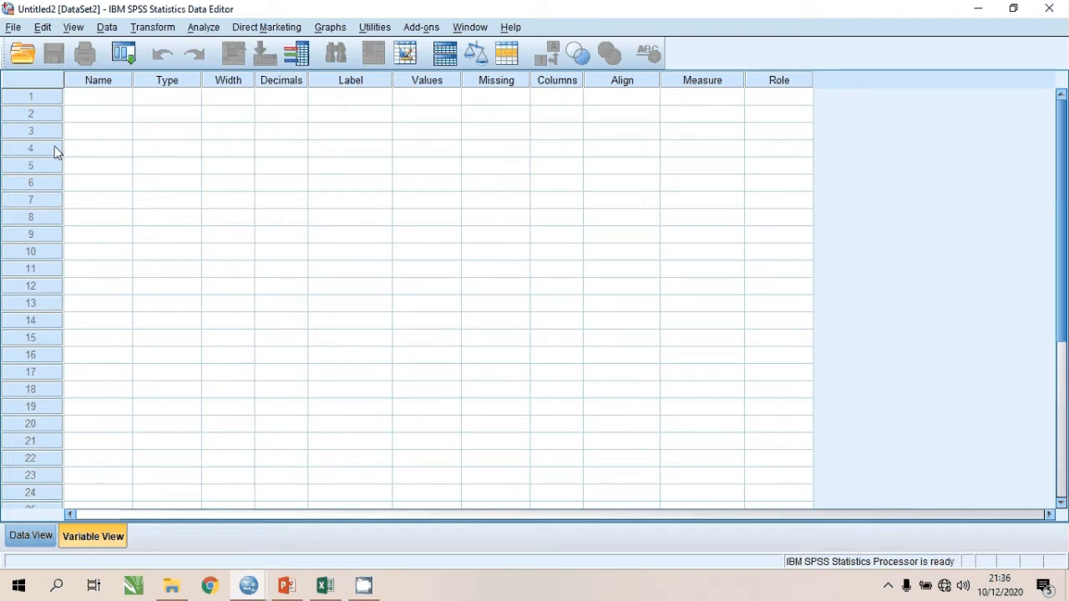
# - Check the column headings in the Excel data sheet, and name the first SPSS variable bank
pyautogui.click(79, 103)
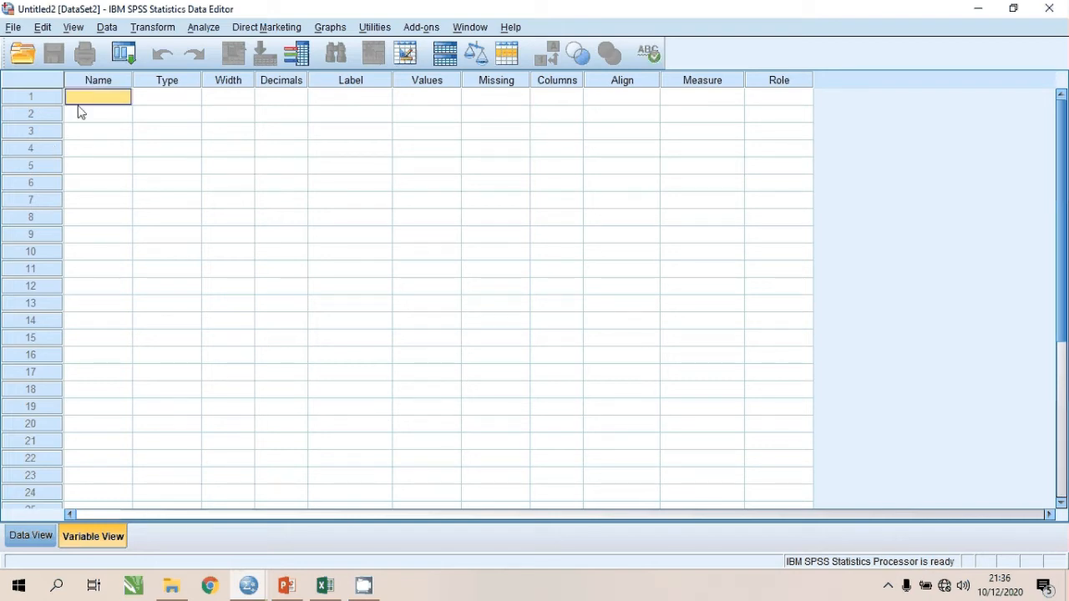
pyautogui.click(323, 595)
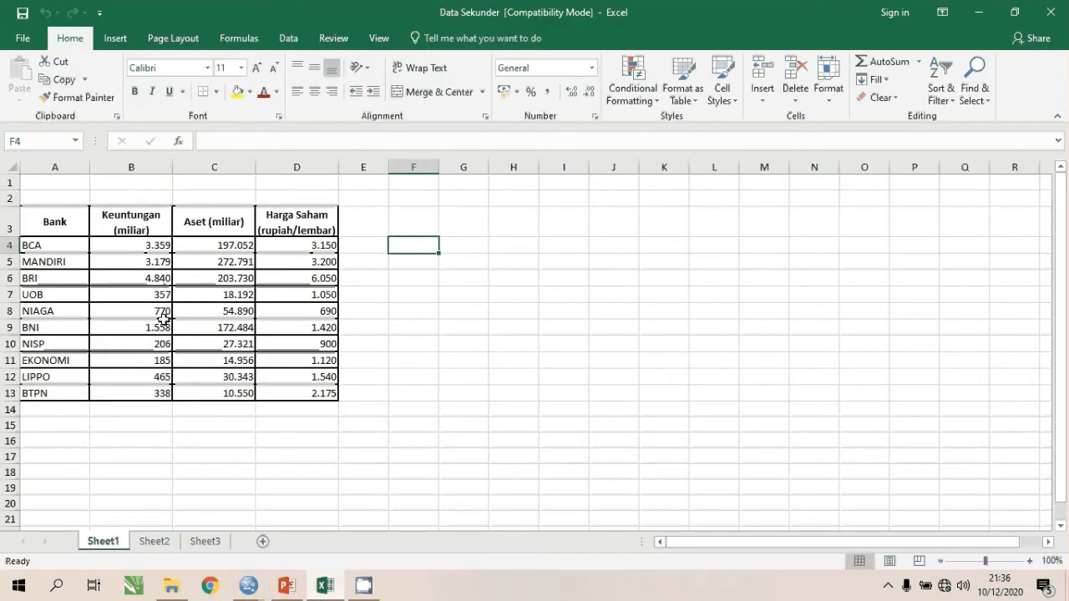
pyautogui.moveTo(320, 576)
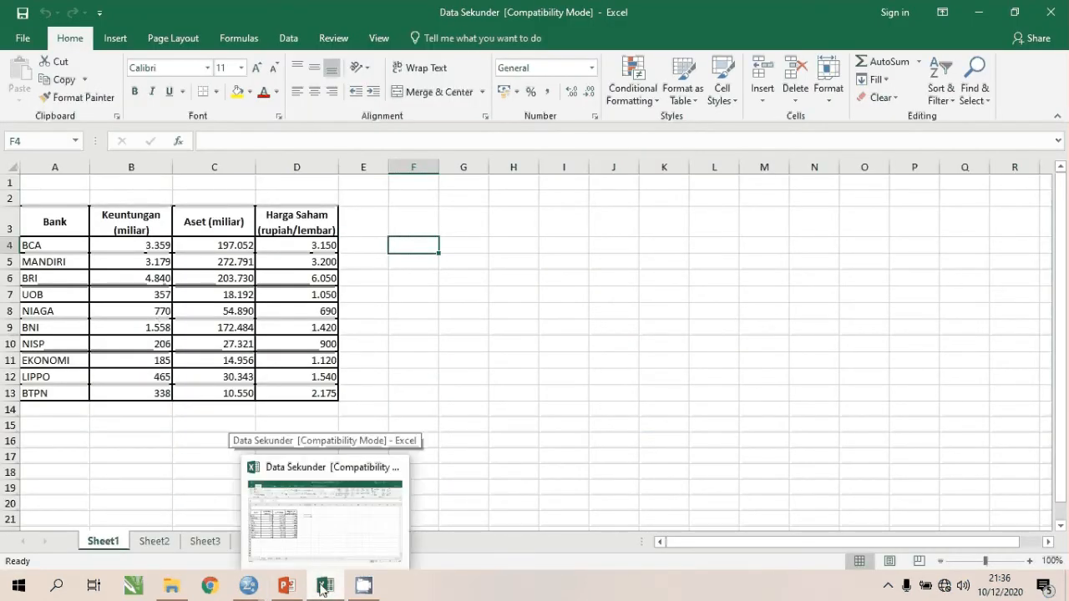
pyautogui.click(324, 597)
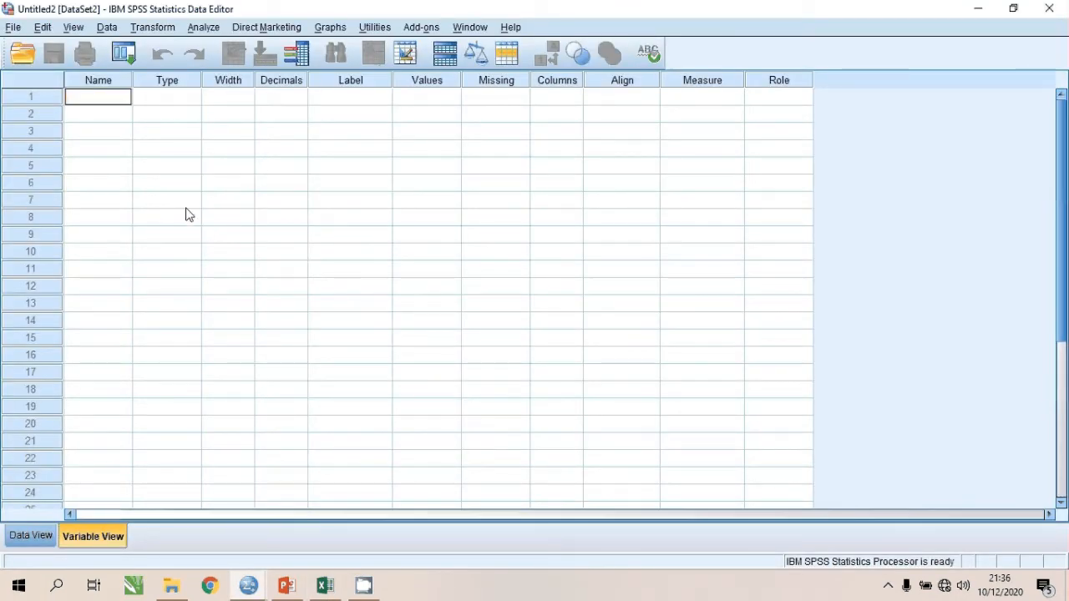
pyautogui.write('bank')
pyautogui.click(87, 119)
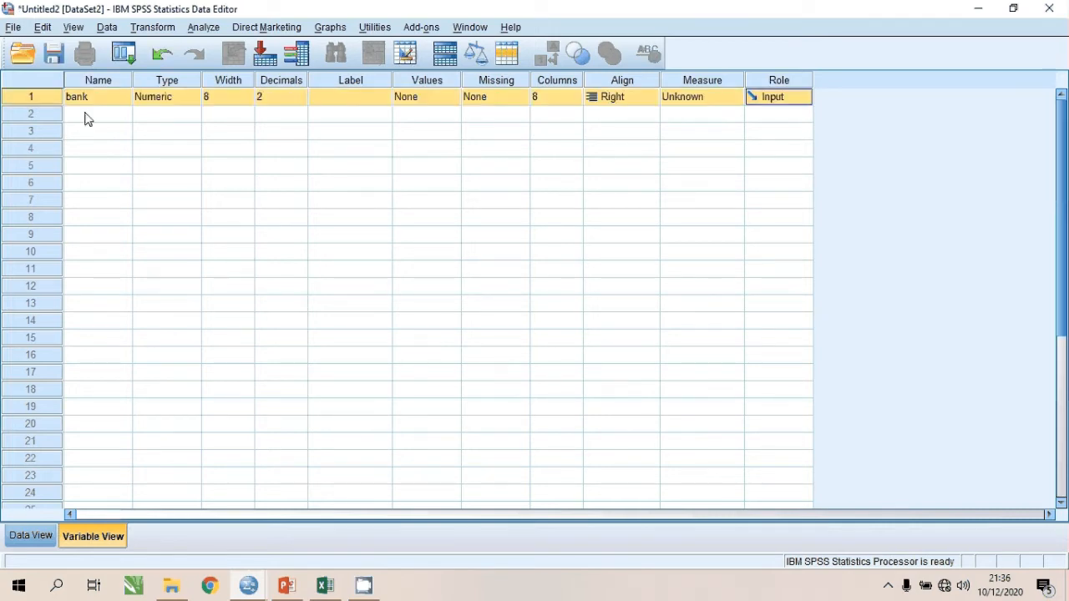
pyautogui.write('ase')
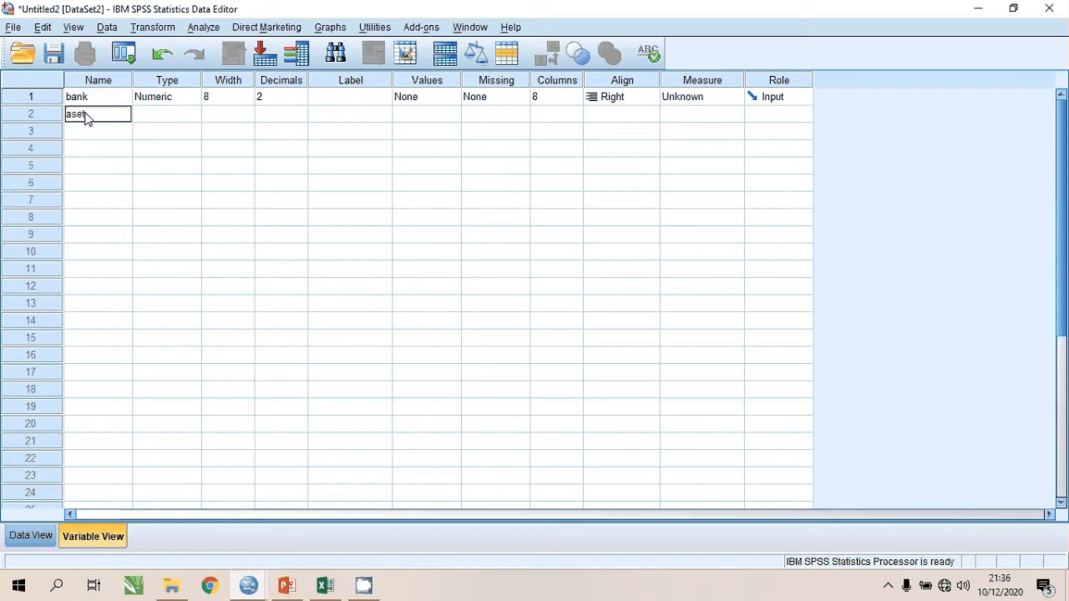
pyautogui.press('BackSpace')
pyautogui.press('BackSpace')
pyautogui.press('BackSpace')
# - Name the second variable Keuntungan
pyautogui.write('Keun')
pyautogui.write('tau')
pyautogui.press('BackSpace')
pyautogui.press('BackSpace')
pyautogui.write('ungan')
pyautogui.click(87, 130)
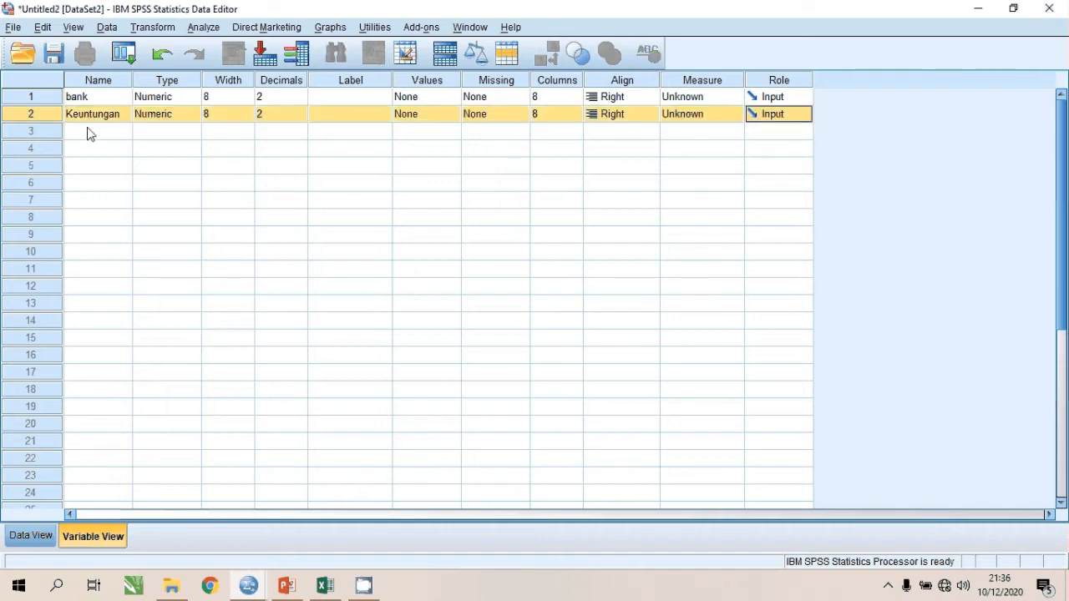
# - Name the third variable Aset
pyautogui.write('Ass')
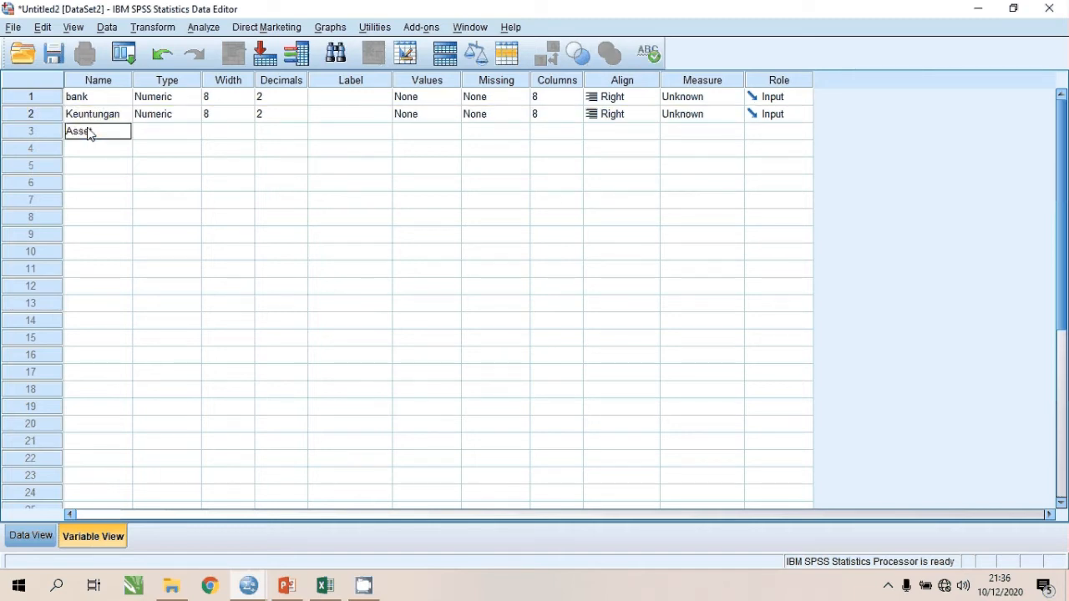
pyautogui.write('et')
pyautogui.press('BackSpace')
pyautogui.press('BackSpace')
pyautogui.press('BackSpace')
pyautogui.write('et')
pyautogui.click(91, 152)
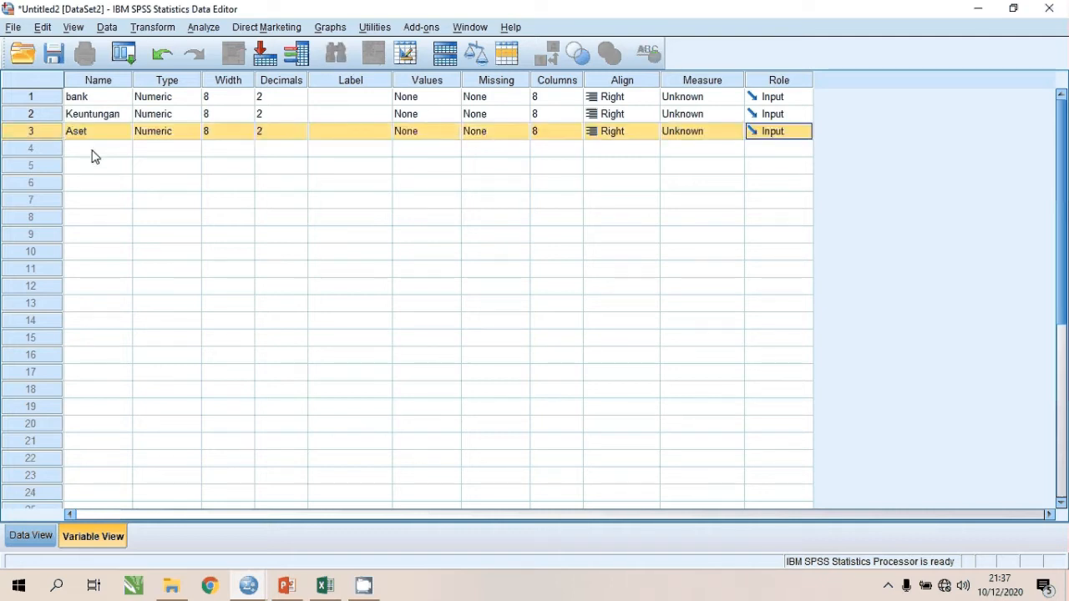
# - Name the fourth variable Harga_saham
pyautogui.write('Harga sah')
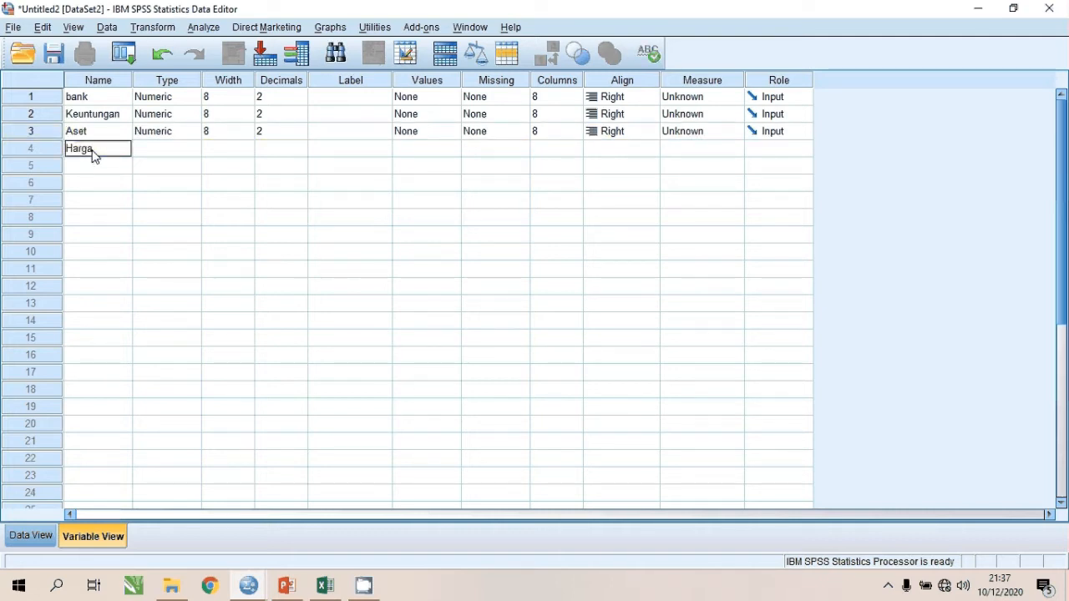
pyautogui.press('BackSpace')
pyautogui.press('BackSpace')
pyautogui.write('saham')
pyautogui.click(179, 157)
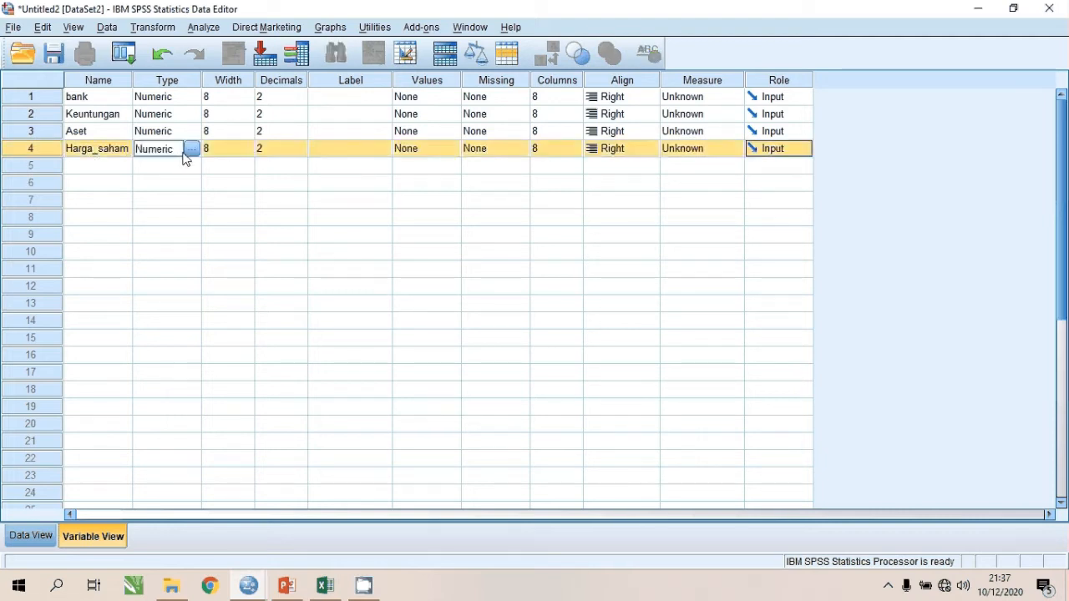
# - Set the decimals of all four variables, bank, Keuntungan, Aset and Harga_saham, to 0
pyautogui.click(301, 118)
pyautogui.click(301, 119)
pyautogui.click(302, 100)
pyautogui.click(302, 100)
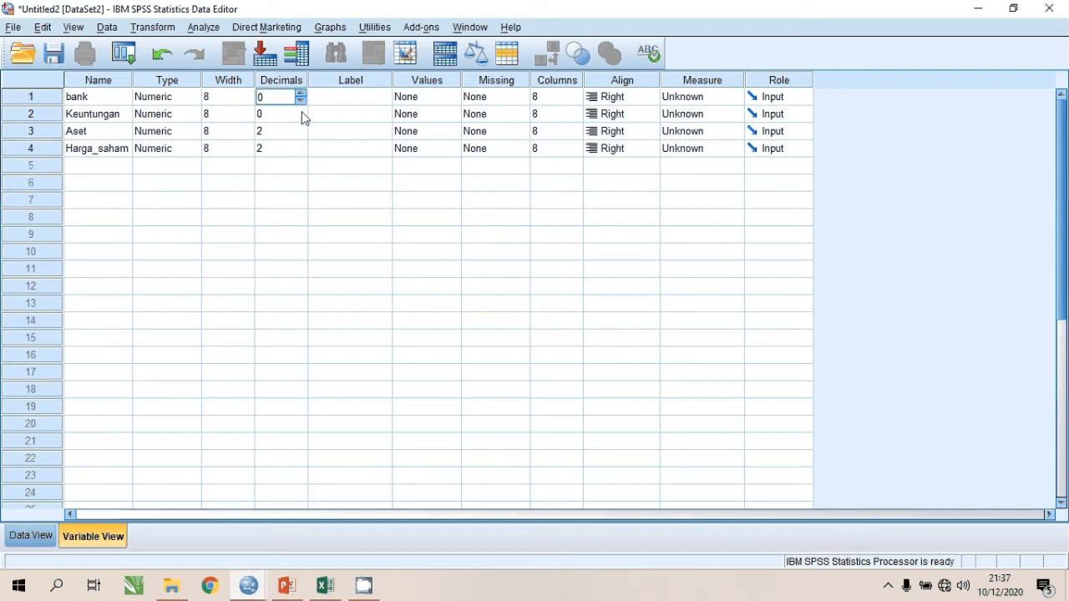
pyautogui.click(301, 135)
pyautogui.click(300, 135)
pyautogui.click(300, 153)
pyautogui.click(300, 155)
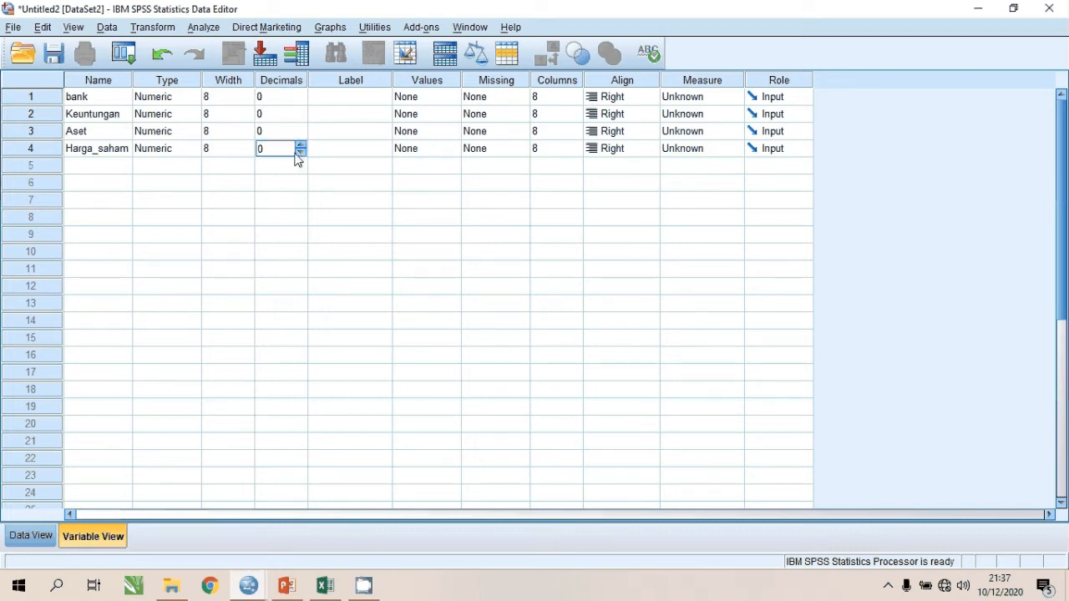
# - Change the variable type of bank to String
pyautogui.click(191, 99)
pyautogui.click(192, 97)
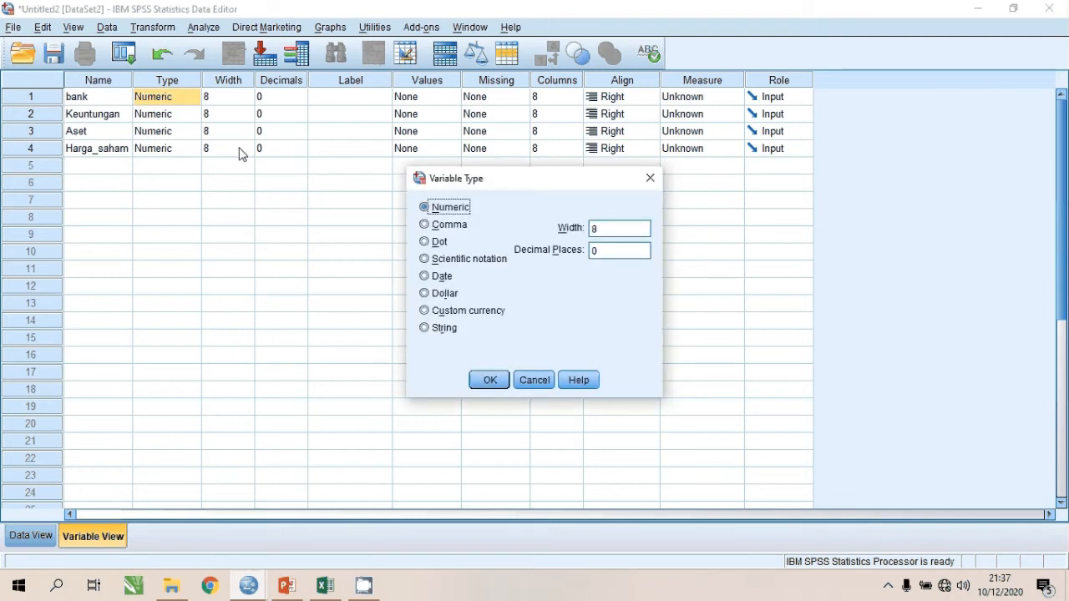
pyautogui.click(443, 330)
pyautogui.click(490, 380)
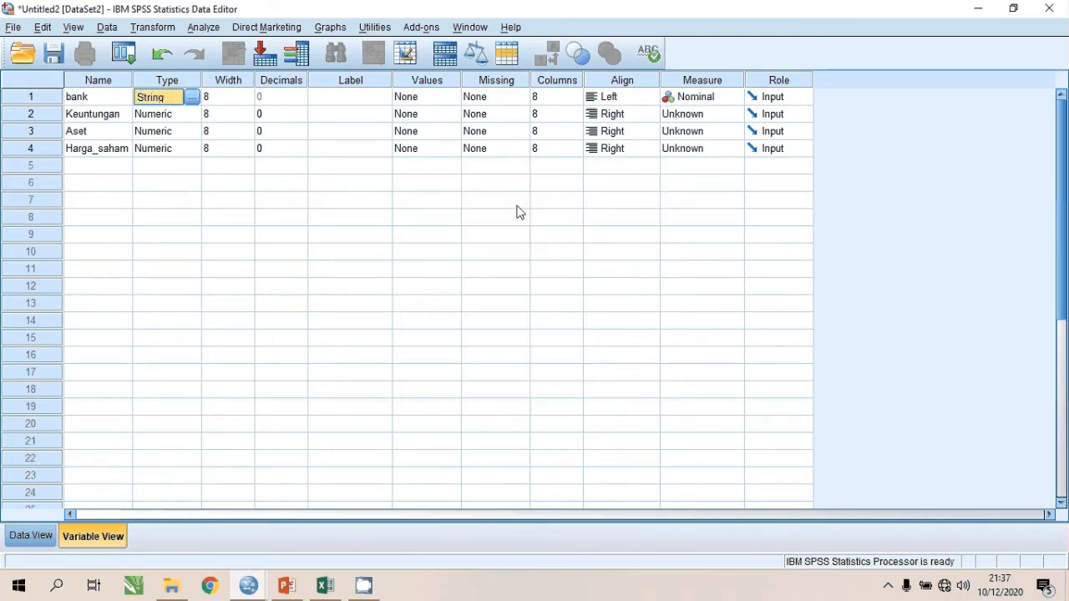
# - Set the measurement level of Keuntungan, Aset and Harga_saham to Scale
pyautogui.click(707, 120)
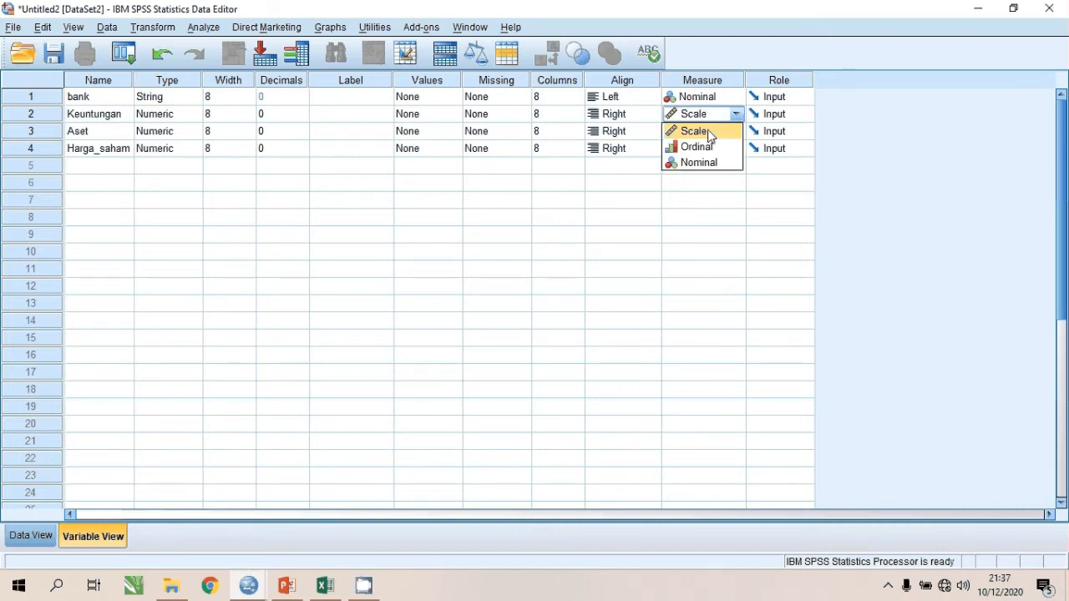
pyautogui.click(699, 130)
pyautogui.click(695, 134)
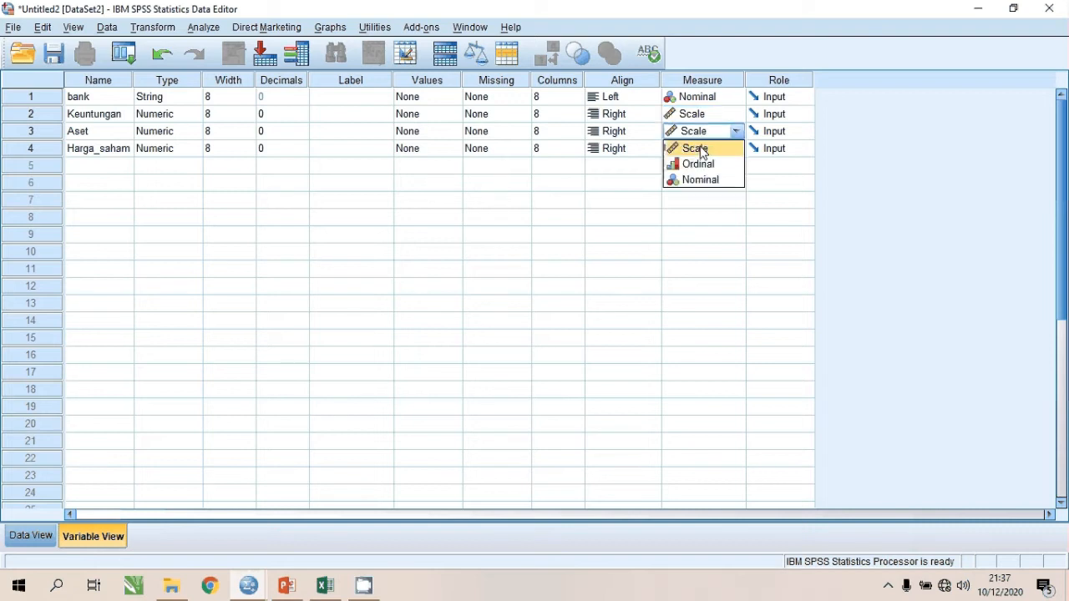
pyautogui.click(693, 149)
pyautogui.click(696, 150)
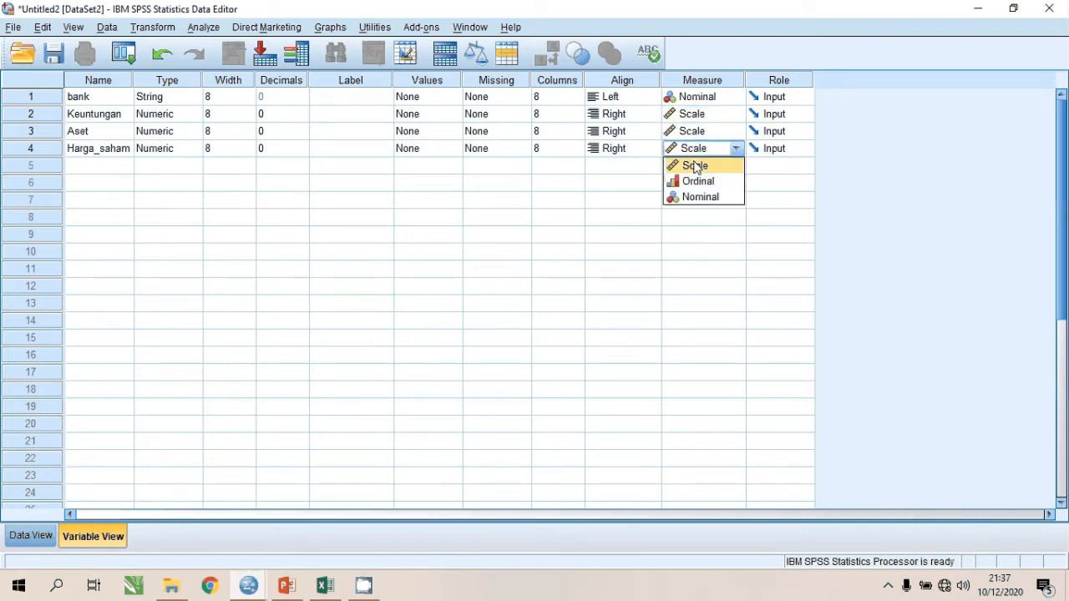
pyautogui.click(696, 165)
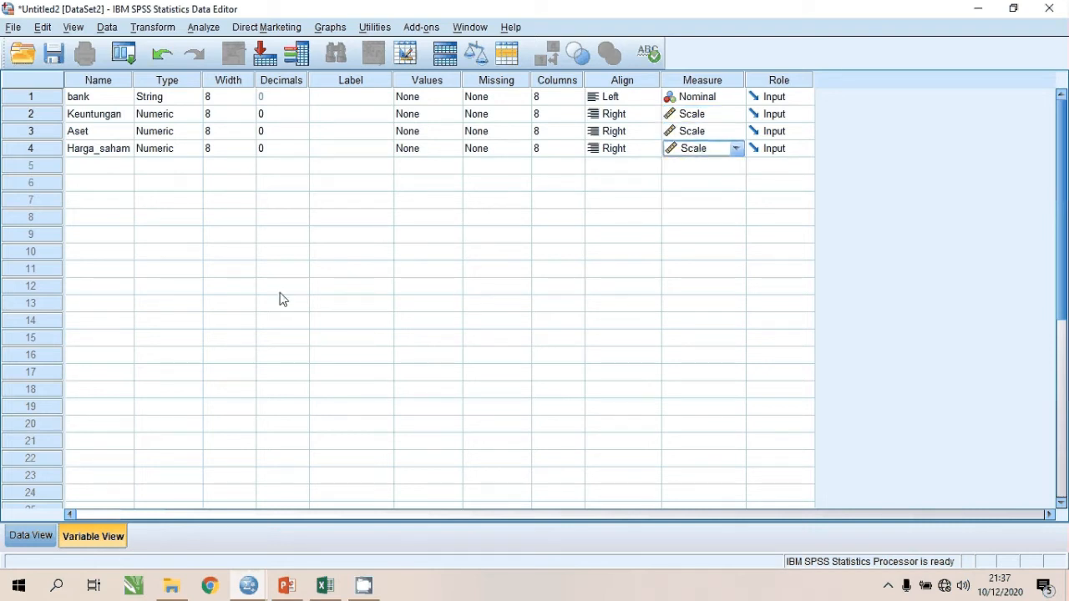
# - Copy the profit, asset and share price values in B4:D13 of the Excel sheet, and return to the SPSS data
pyautogui.click(32, 536)
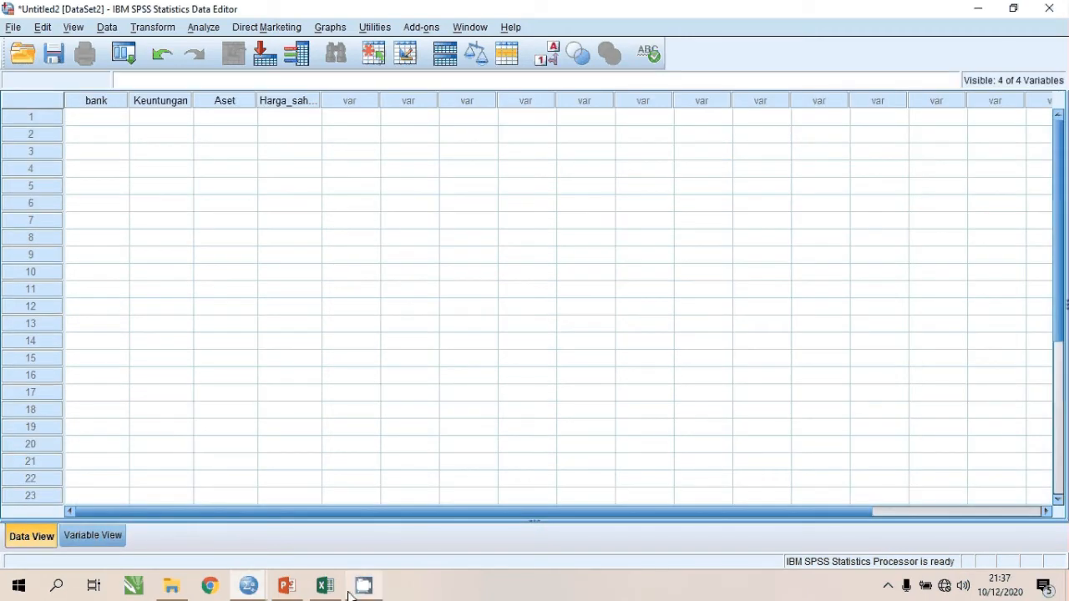
pyautogui.moveTo(338, 591)
pyautogui.click(337, 555)
pyautogui.moveTo(134, 245); pyautogui.dragTo(295, 393)
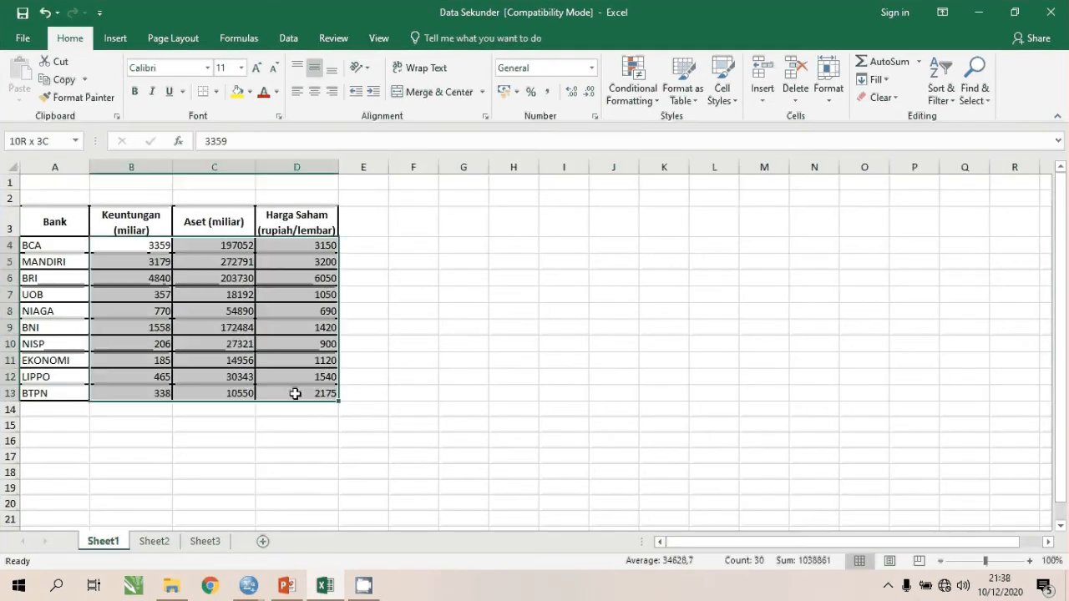
pyautogui.hotkey('ctrl', 'c')
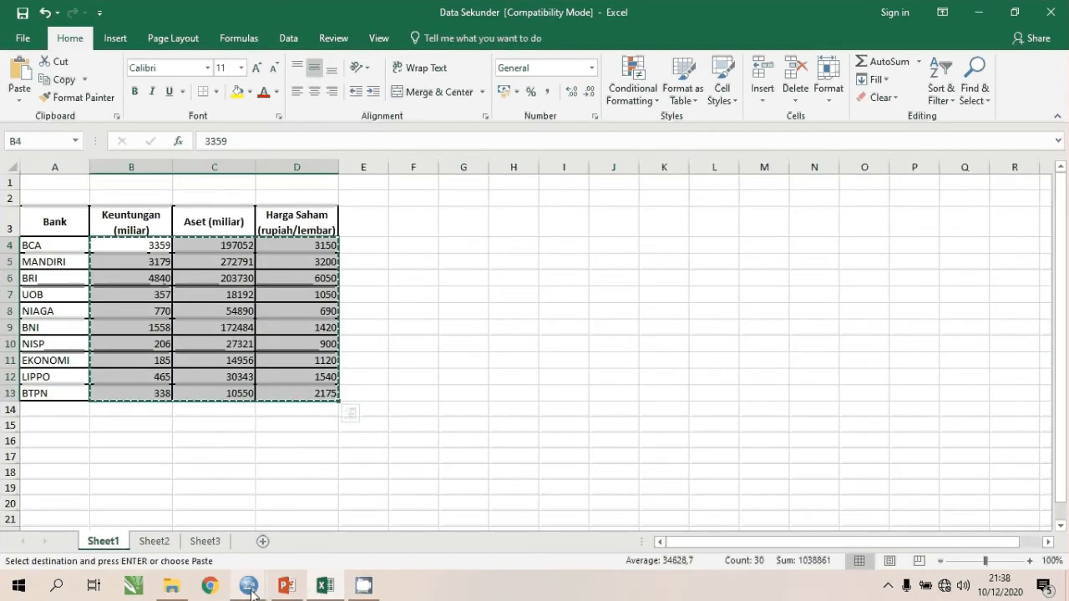
pyautogui.moveTo(248, 586)
pyautogui.click(301, 533)
pyautogui.click(86, 122)
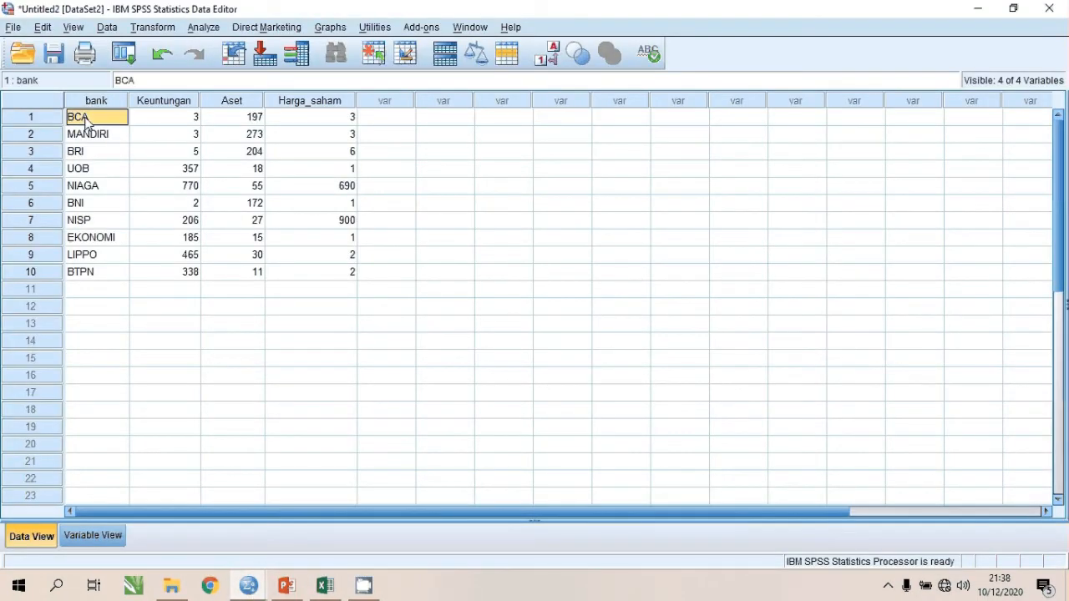
pyautogui.hotkey('ctrl', 'v')
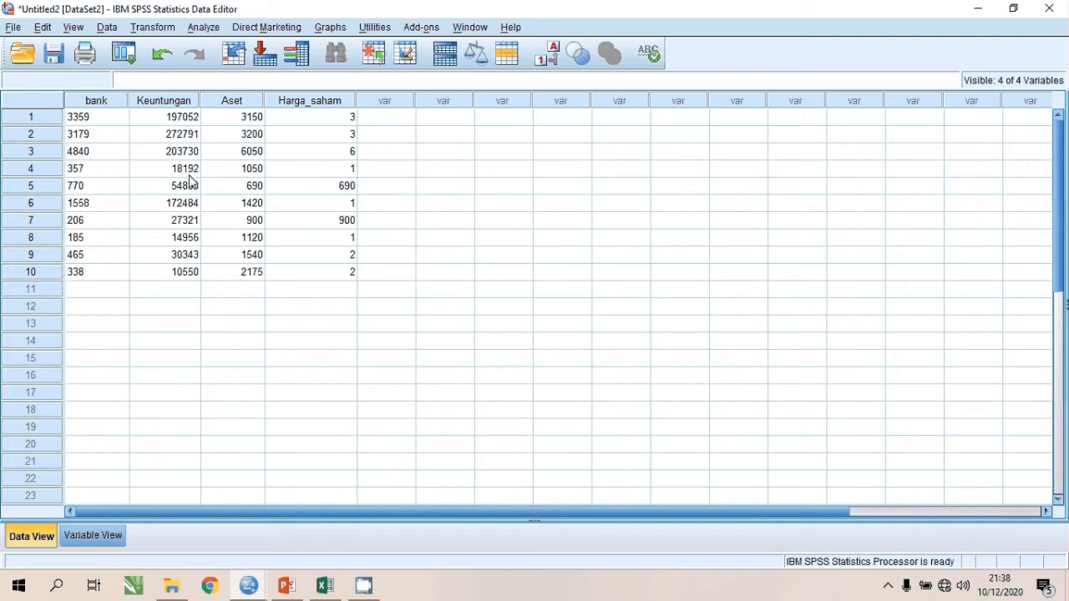
pyautogui.hotkey('ctrl', 'z')
# - Paste the copied values into rows 1 to 10 of Keuntungan, Aset and Harga_saham
pyautogui.moveTo(155, 122); pyautogui.dragTo(318, 272)
pyautogui.hotkey('ctrl', 'v')
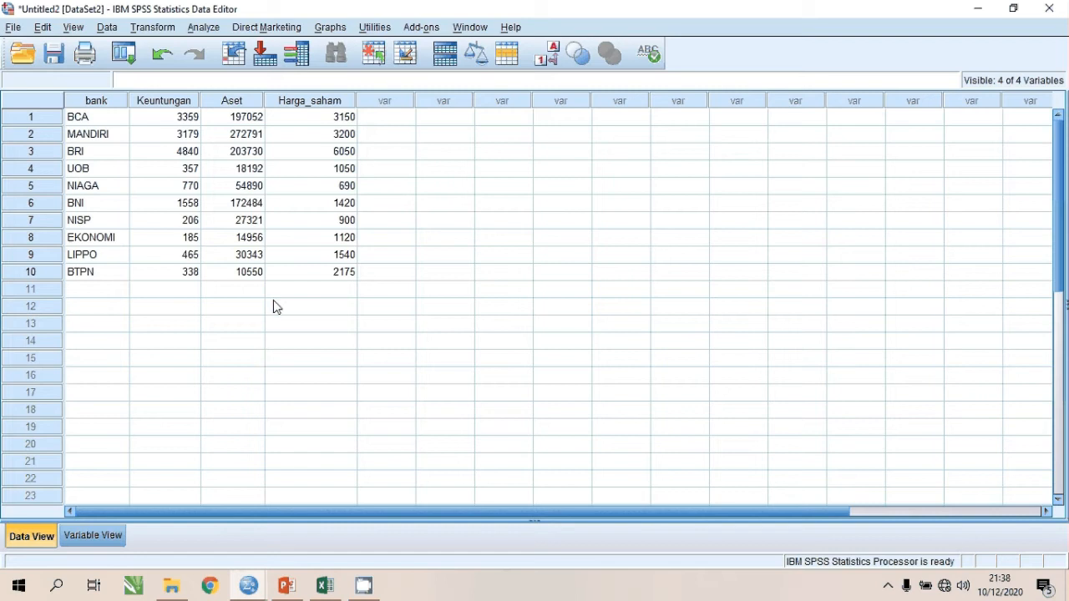
# - Start a linear regression analysis with Keuntungan as the dependent variable
pyautogui.click(207, 31)
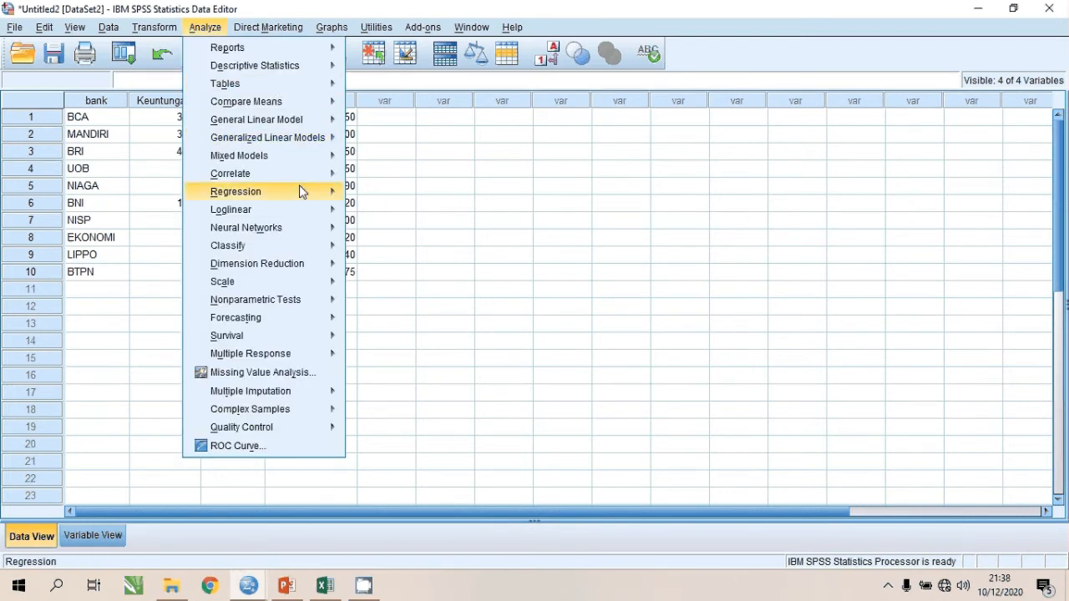
pyautogui.moveTo(303, 192)
pyautogui.click(415, 216)
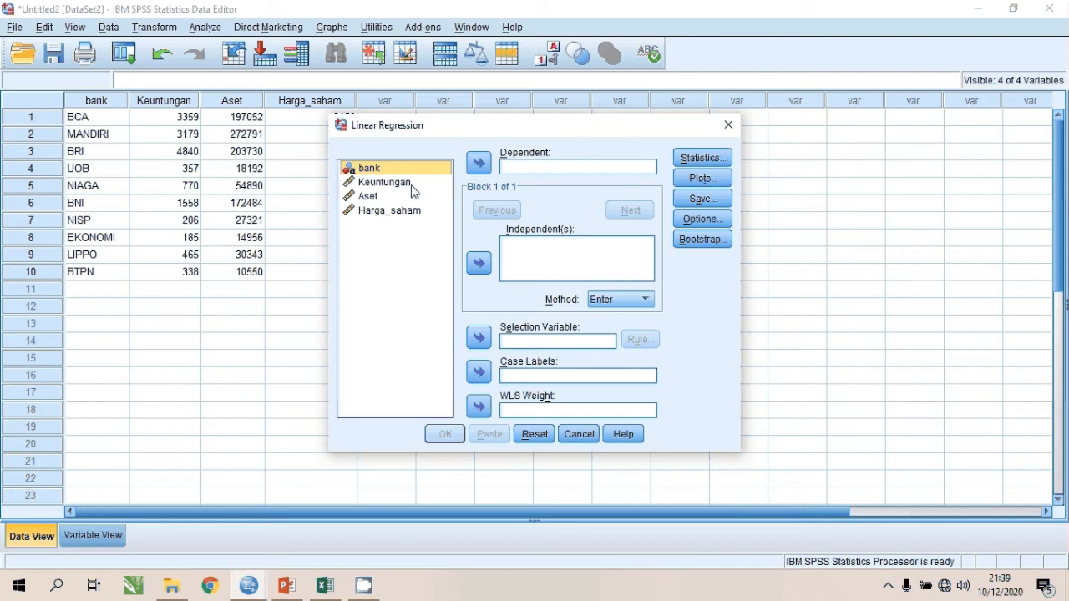
pyautogui.click(410, 191)
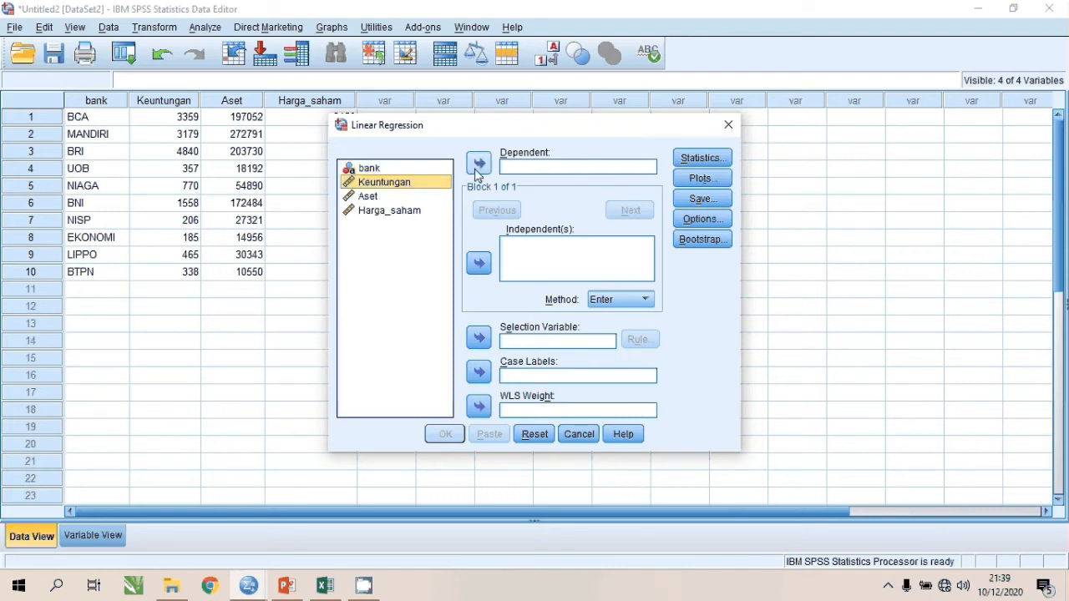
pyautogui.click(478, 164)
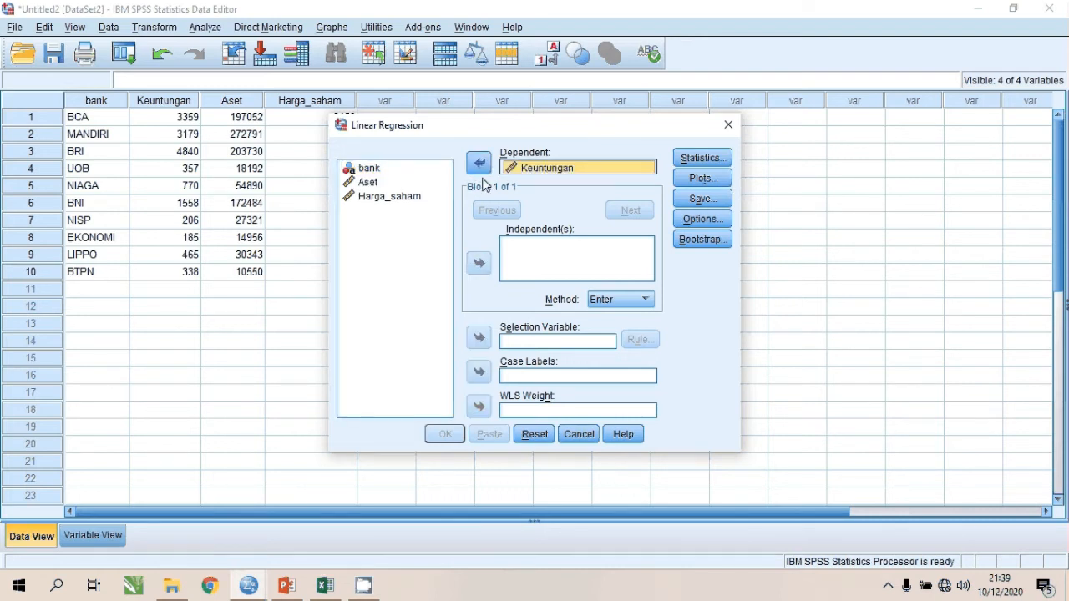
# - Add Aset and Harga_saham as independent variables with the Enter method, and run the regression
pyautogui.click(365, 182)
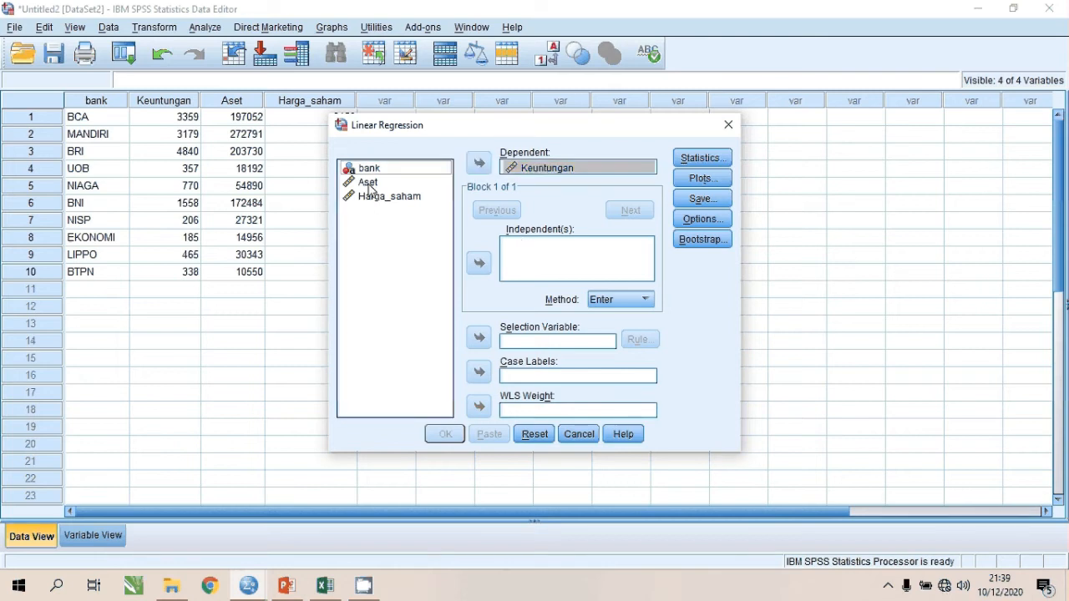
pyautogui.click(478, 264)
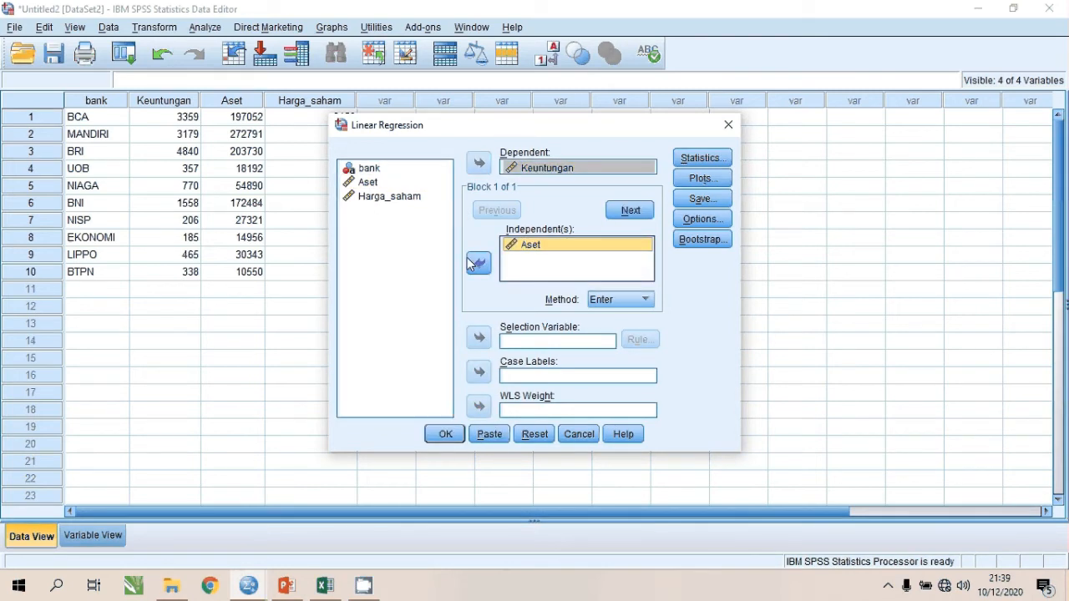
pyautogui.click(389, 196)
pyautogui.click(473, 266)
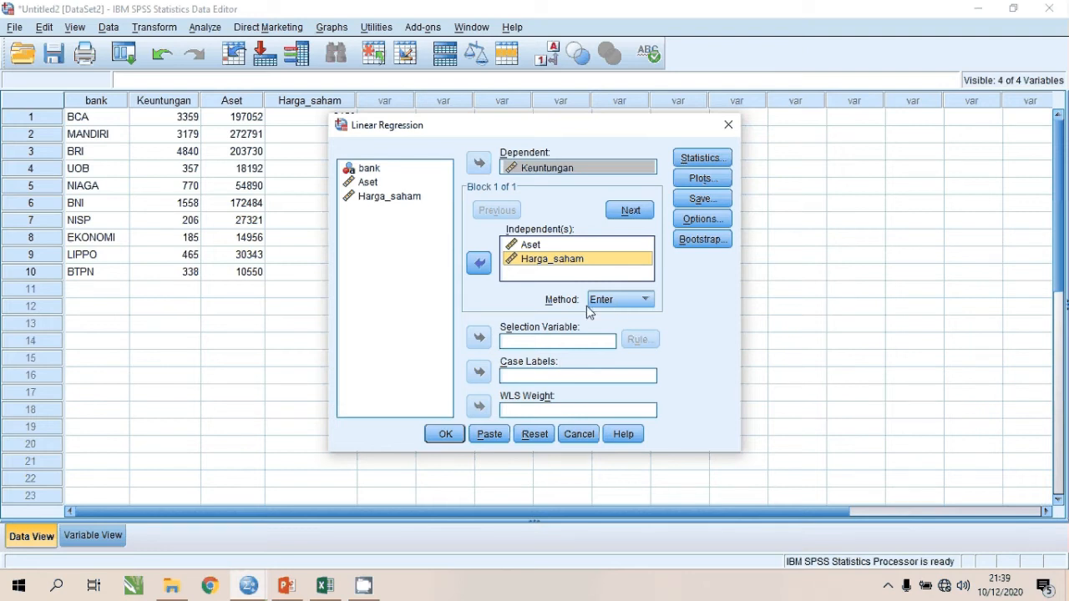
pyautogui.click(447, 435)
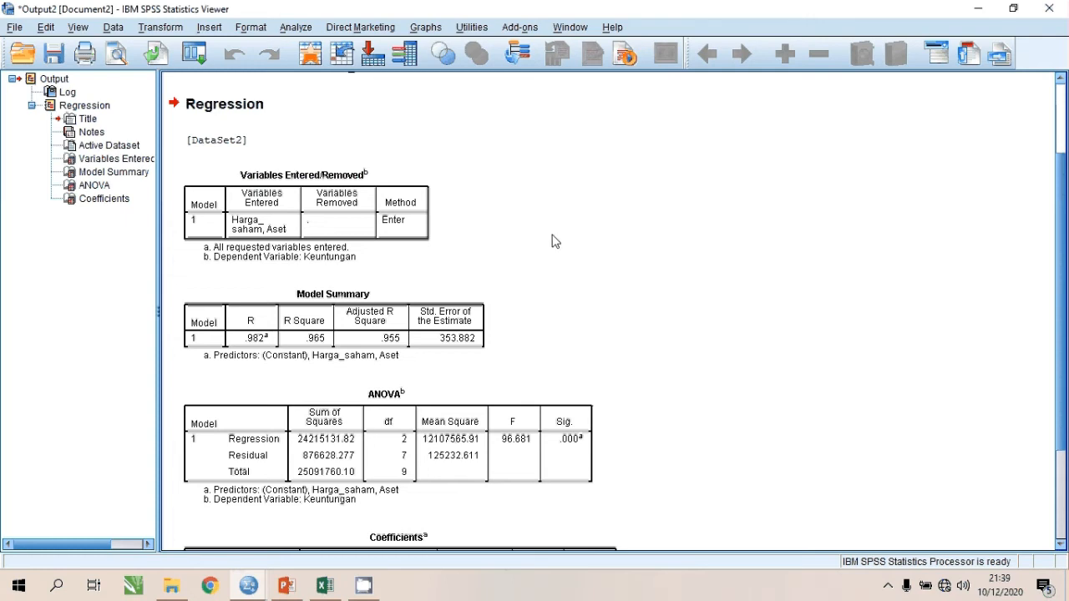
# - Examine the Model Summary, ANOVA and Coefficients tables in the regression output
pyautogui.scroll(-2, 499, 255)
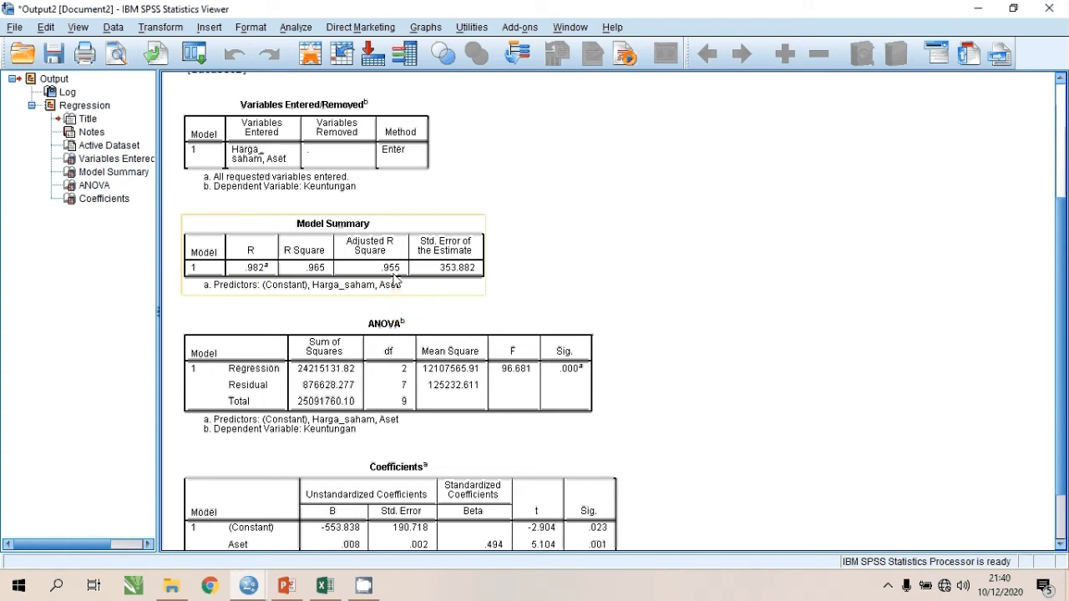
pyautogui.scroll(-3, 451, 271)
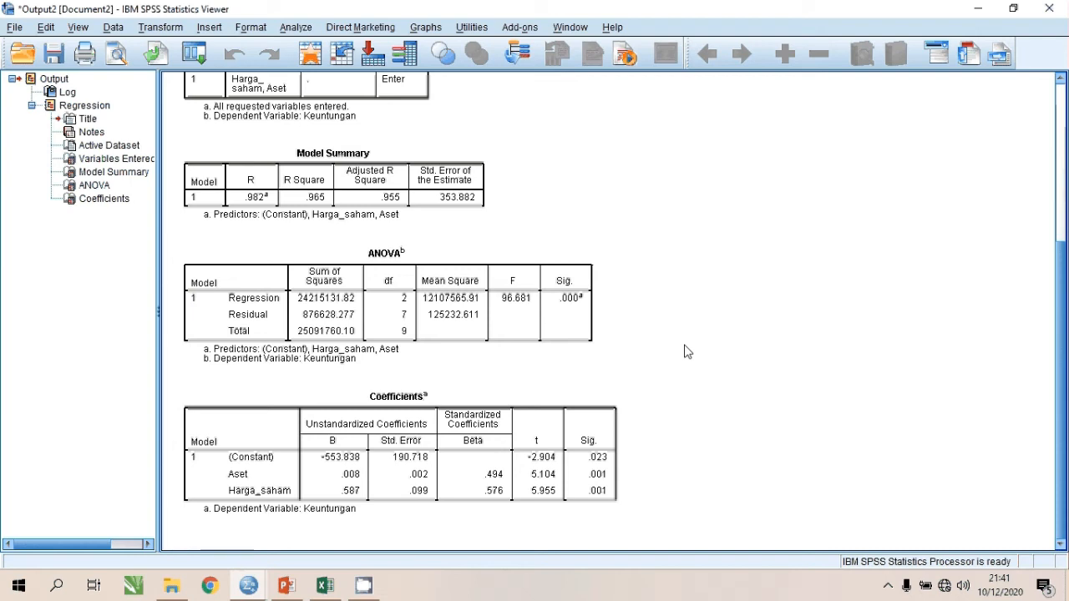
pyautogui.click(560, 408)
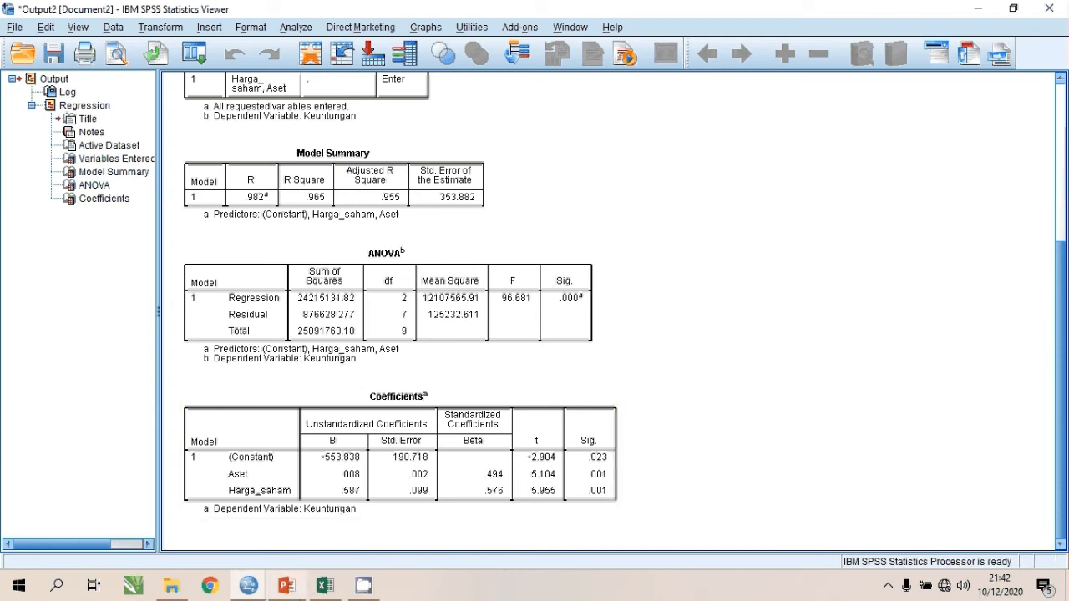
# - Switch to the PowerPoint presentation and display slide 12 with the analysis steps (Langkah-langkah)
pyautogui.click(287, 586)
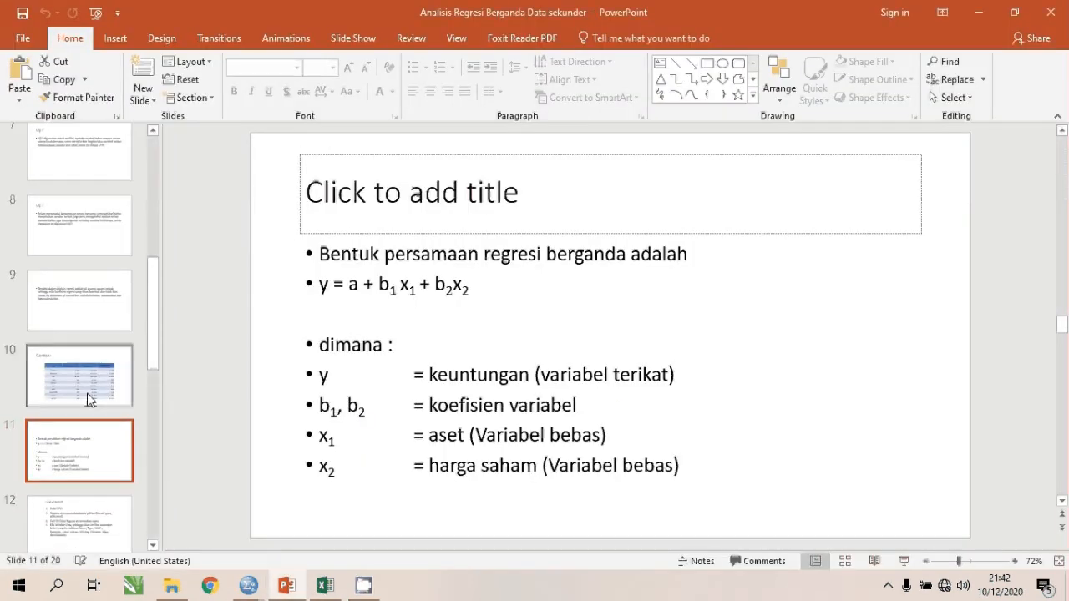
pyautogui.click(91, 416)
pyautogui.scroll(-3, 89, 437)
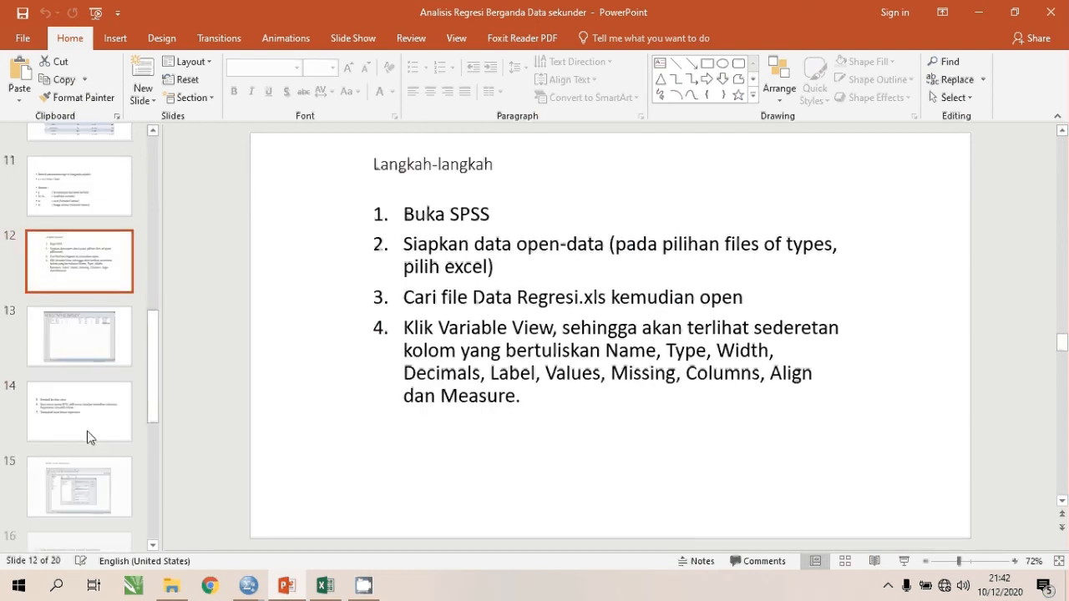